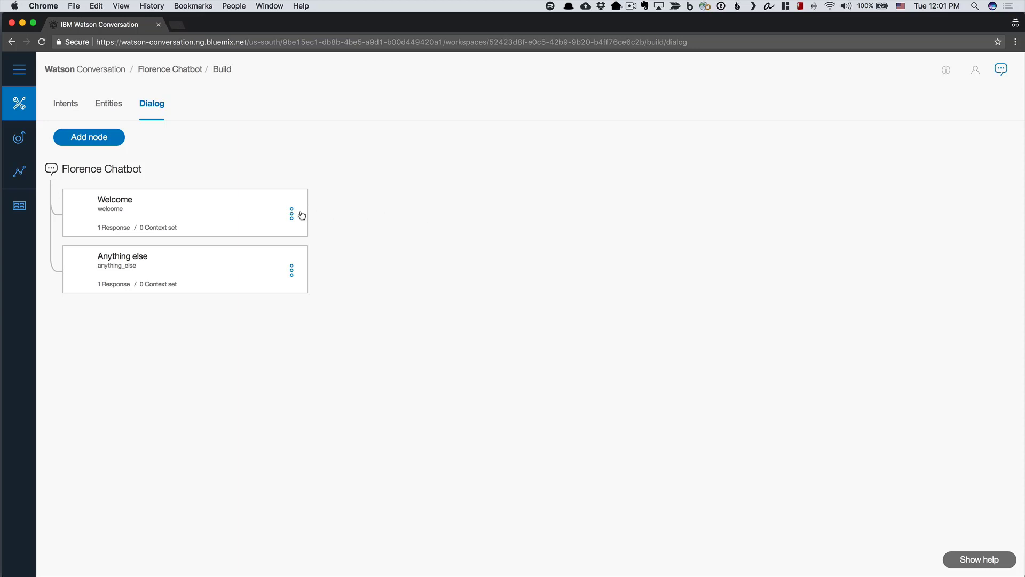
# Open the Welcome node and review its name, recognition condition, response text and follow-up action options
pyautogui.click(262, 216)
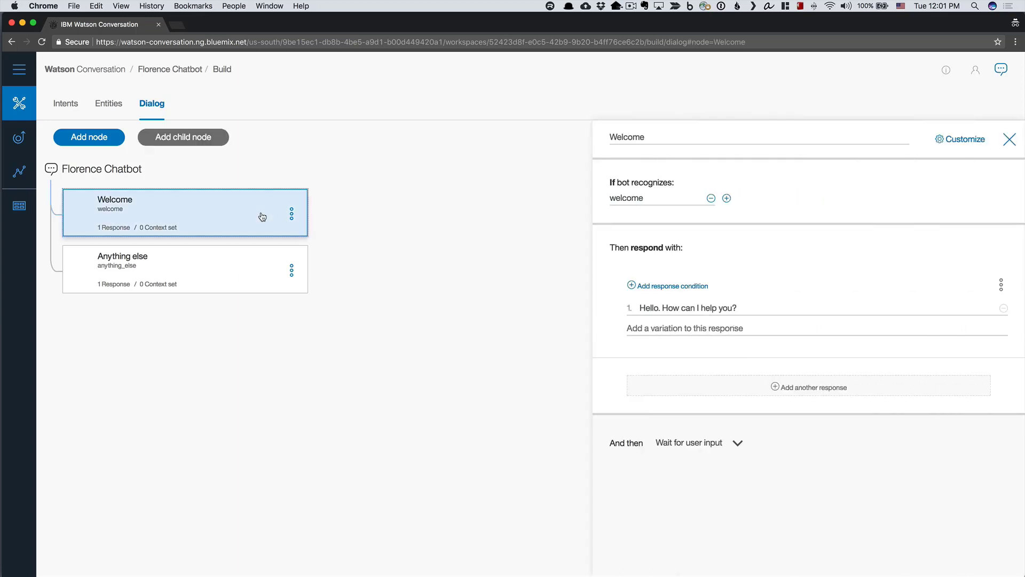
pyautogui.click(653, 135)
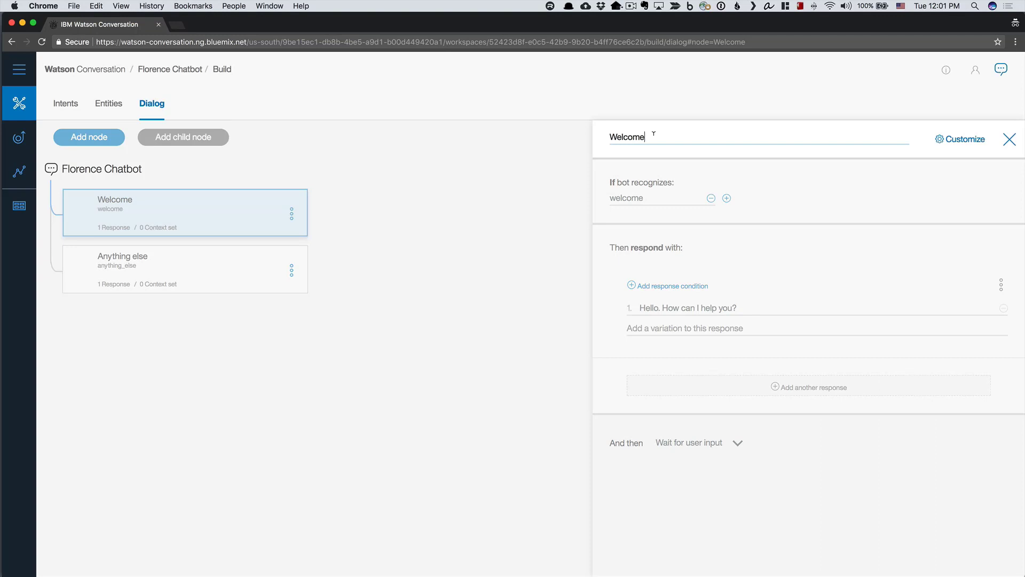
pyautogui.click(651, 198)
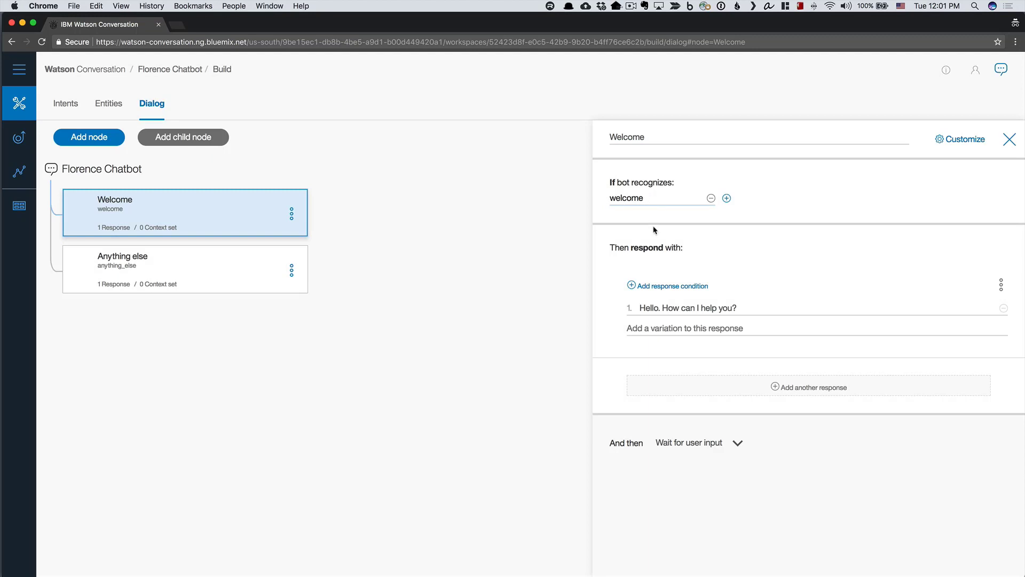
pyautogui.click(743, 308)
pyautogui.click(741, 447)
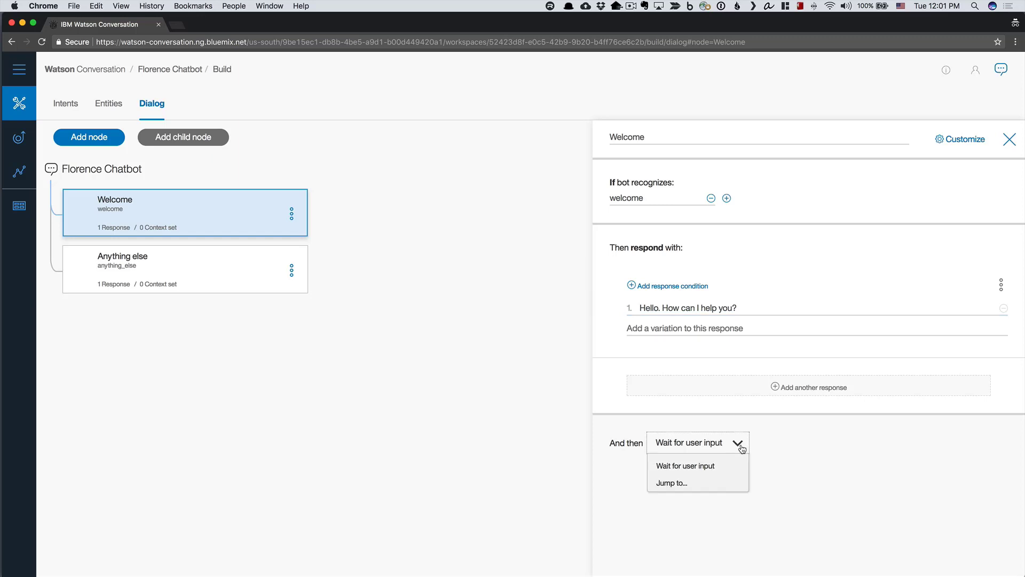
pyautogui.click(770, 441)
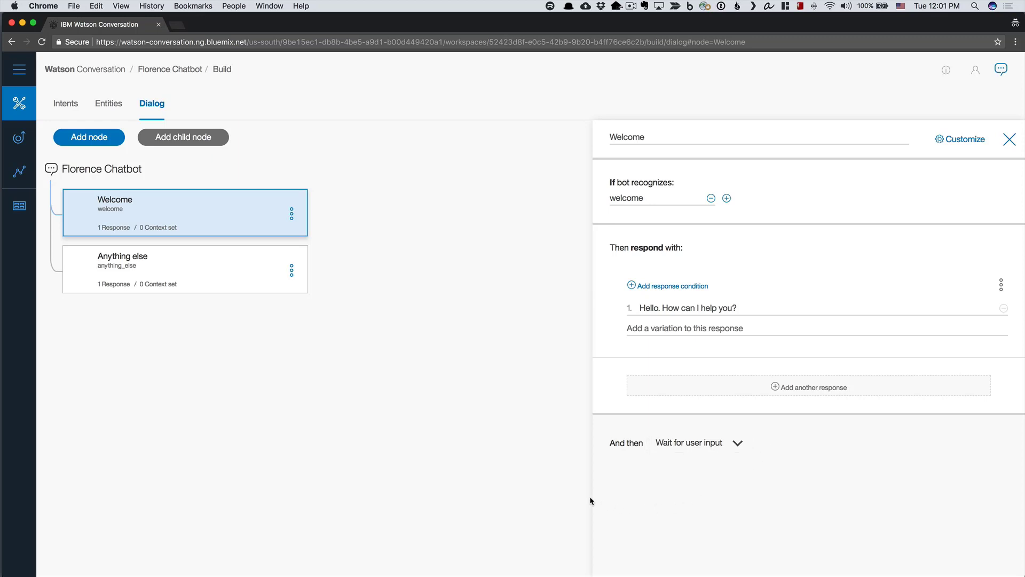
# Set the response variations of the Anything else node to random and close the node editor
pyautogui.click(231, 274)
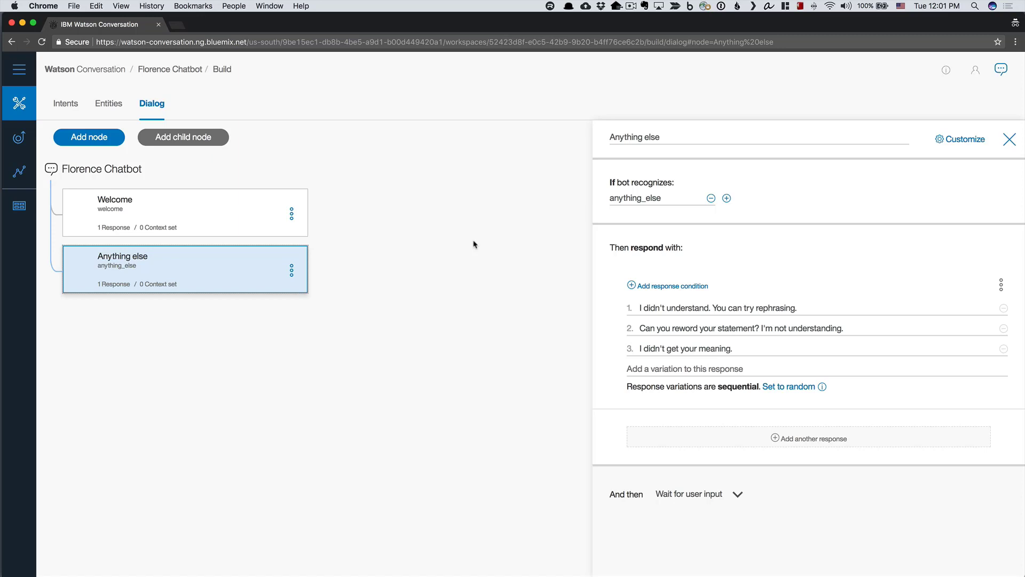
pyautogui.click(658, 191)
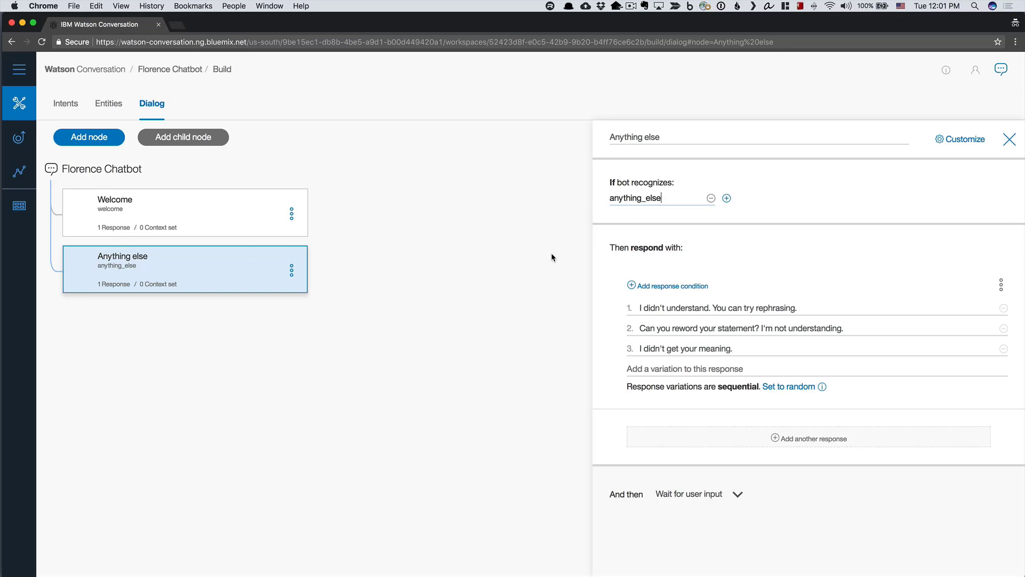
pyautogui.click(713, 307)
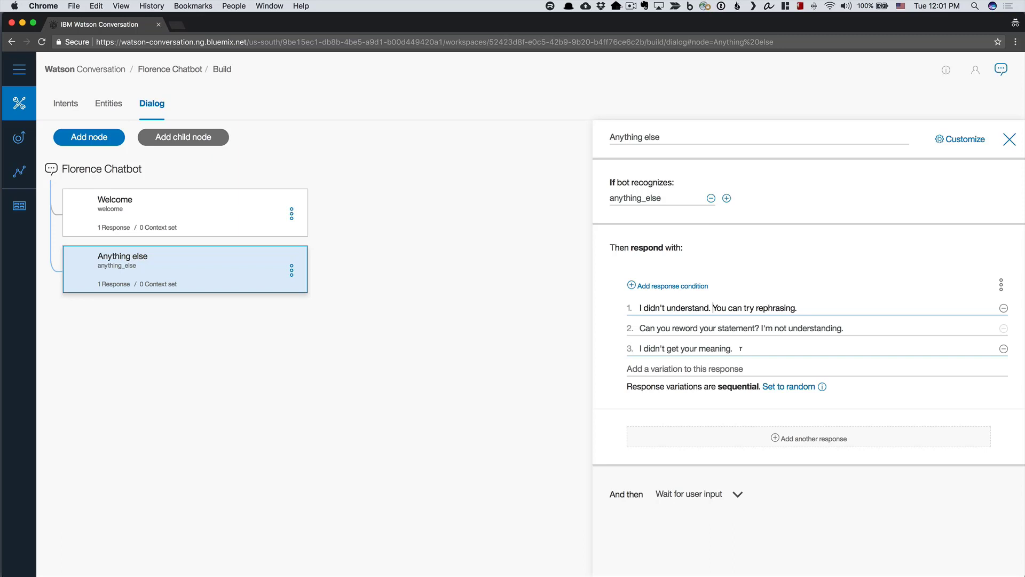
pyautogui.click(782, 389)
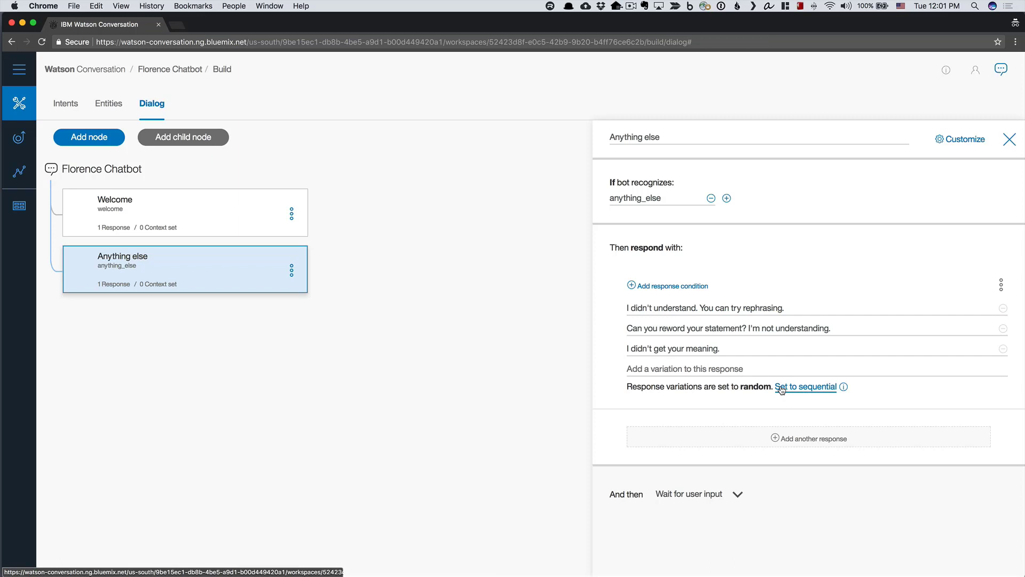
pyautogui.click(1009, 139)
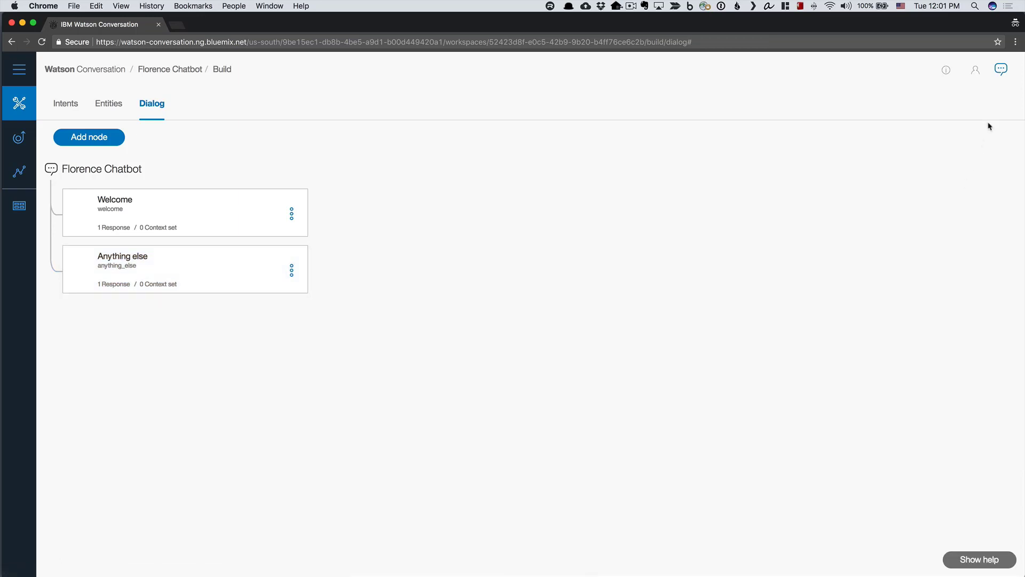
# Open the Try it out chat and send the bot the test message "something something"
pyautogui.click(1002, 71)
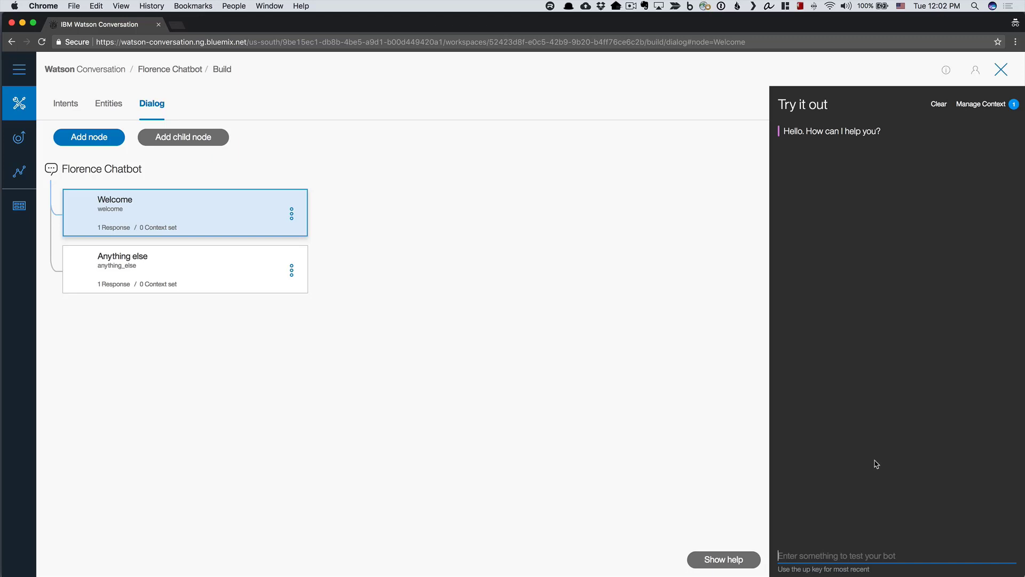
pyautogui.write('s')
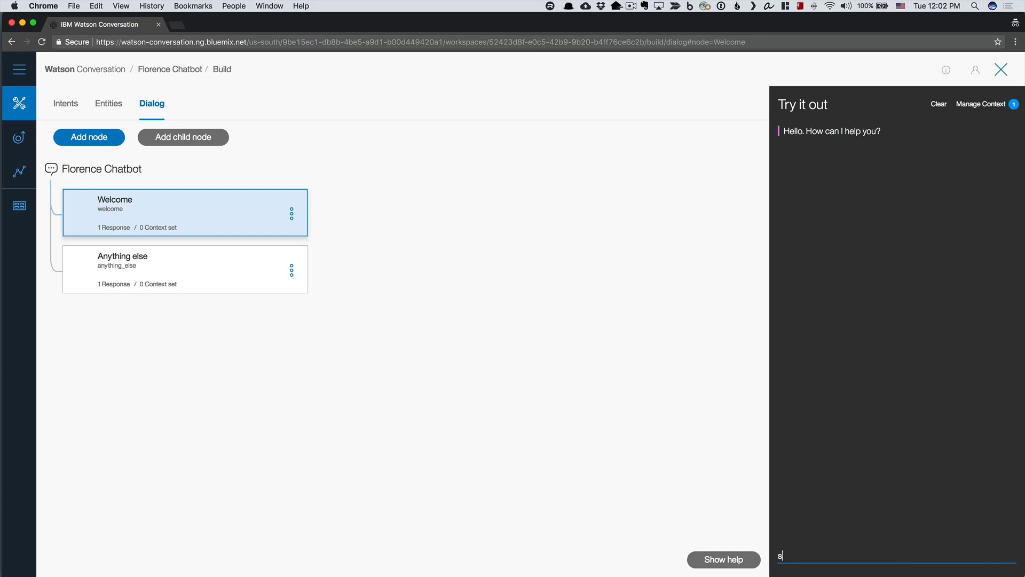
pyautogui.write('omething something')
pyautogui.press('Return')
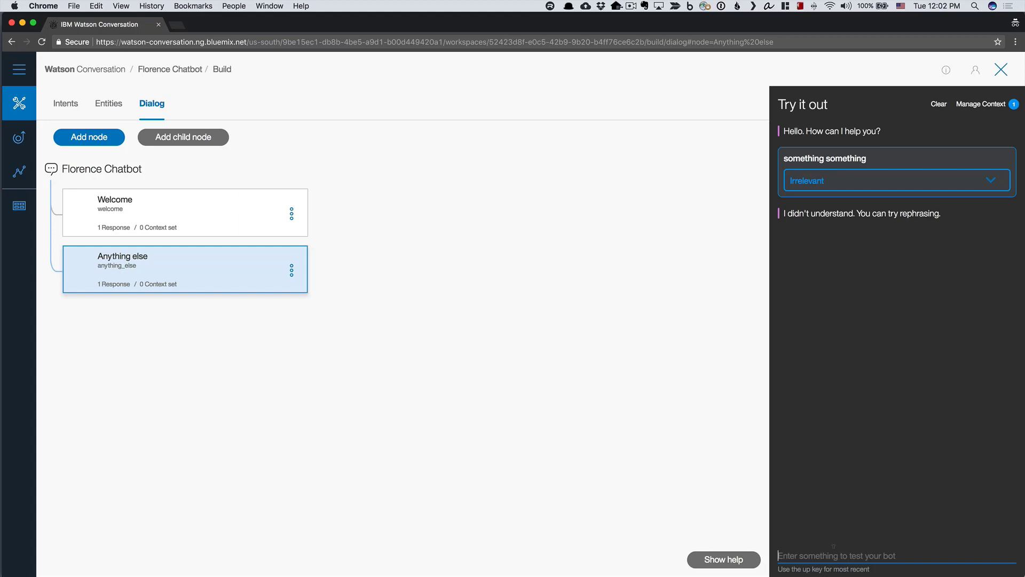
# Send the test message "something else" to the bot and mark that message as irrelevant
pyautogui.write('something e')
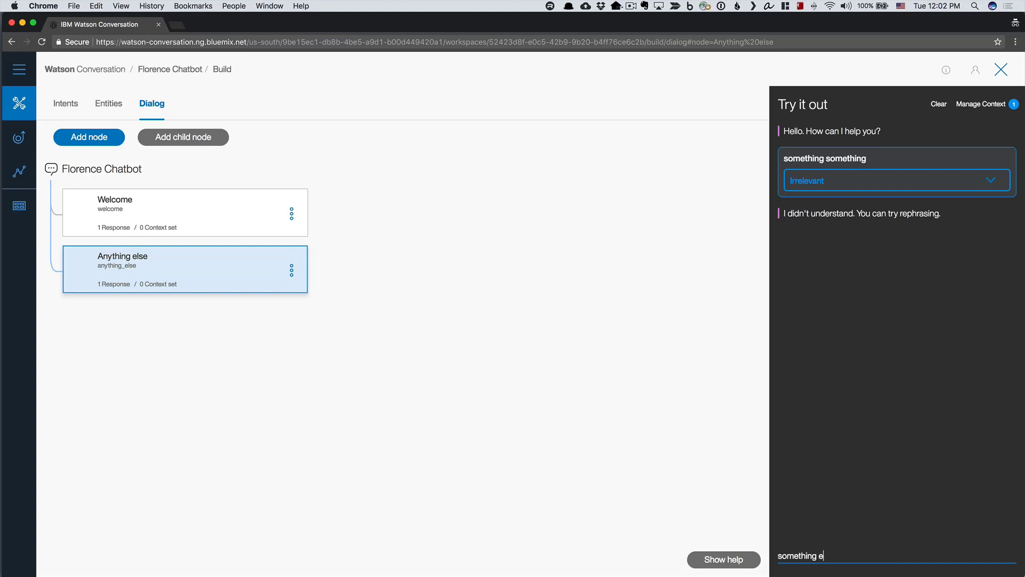
pyautogui.write('lse')
pyautogui.press('Return')
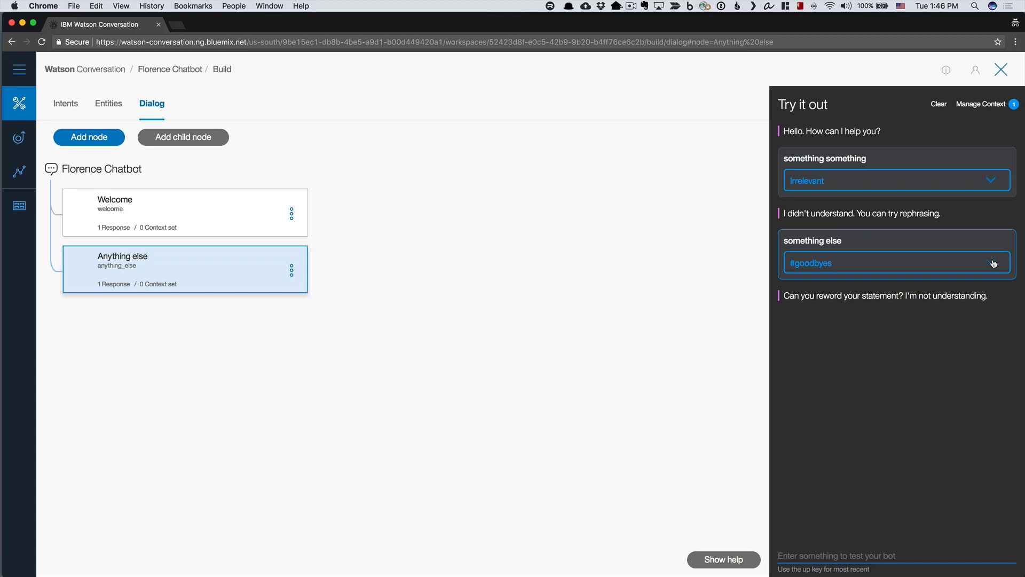
pyautogui.click(993, 263)
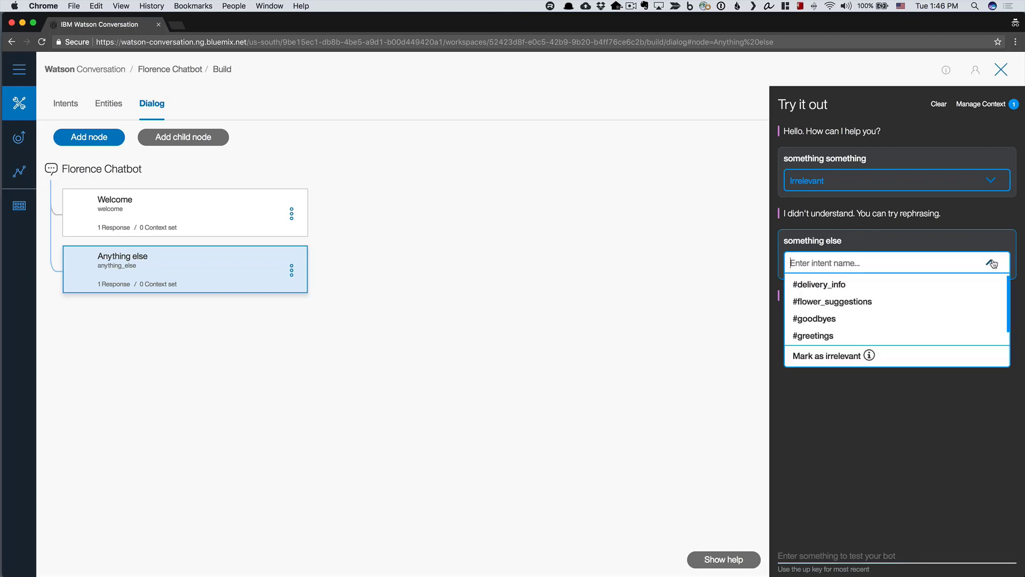
pyautogui.click(835, 362)
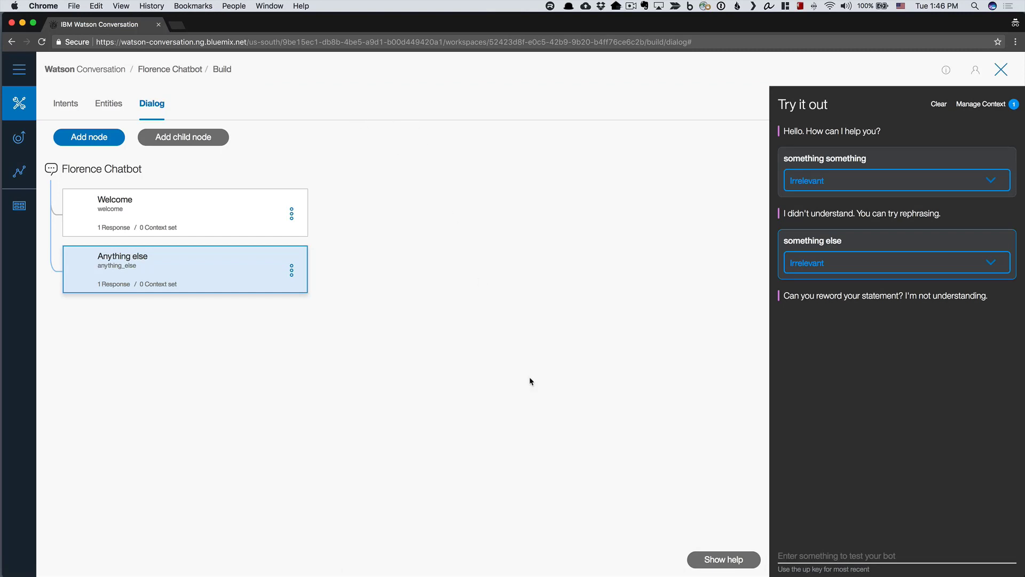
# Test the bot with "something else" again and resend this most recent message once more
pyautogui.write('something ')
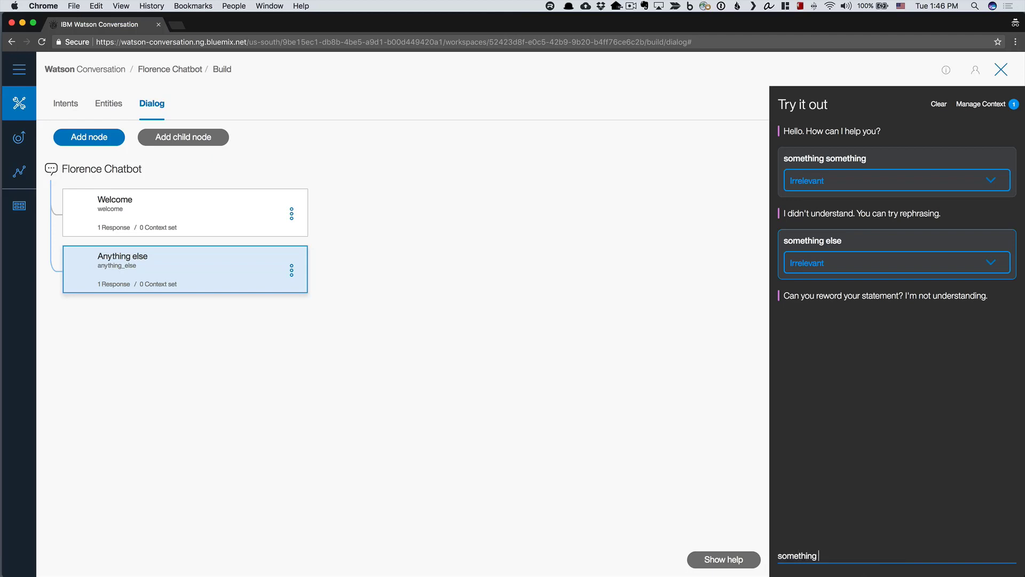
pyautogui.write('else')
pyautogui.press('Return')
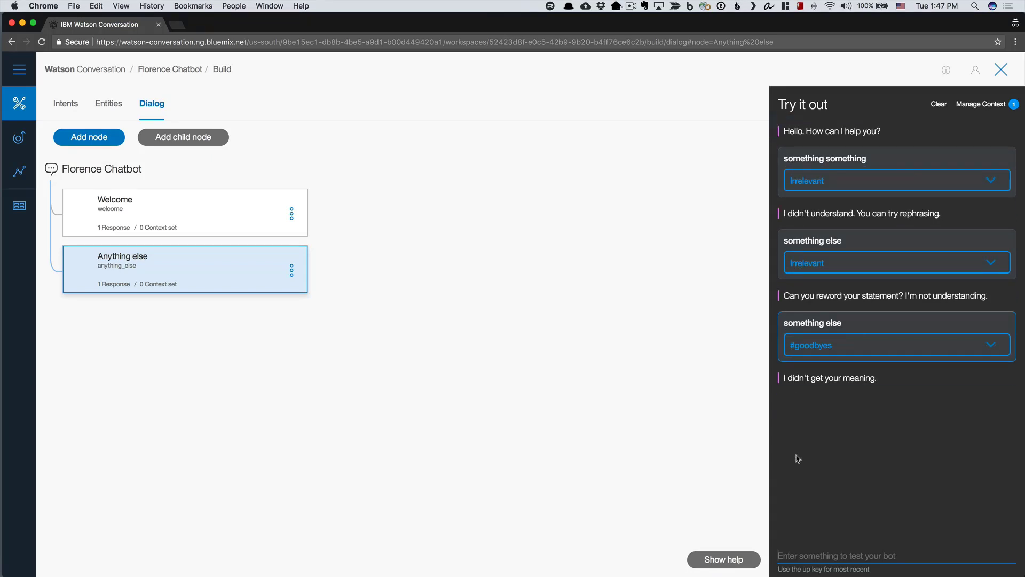
pyautogui.press('Up')
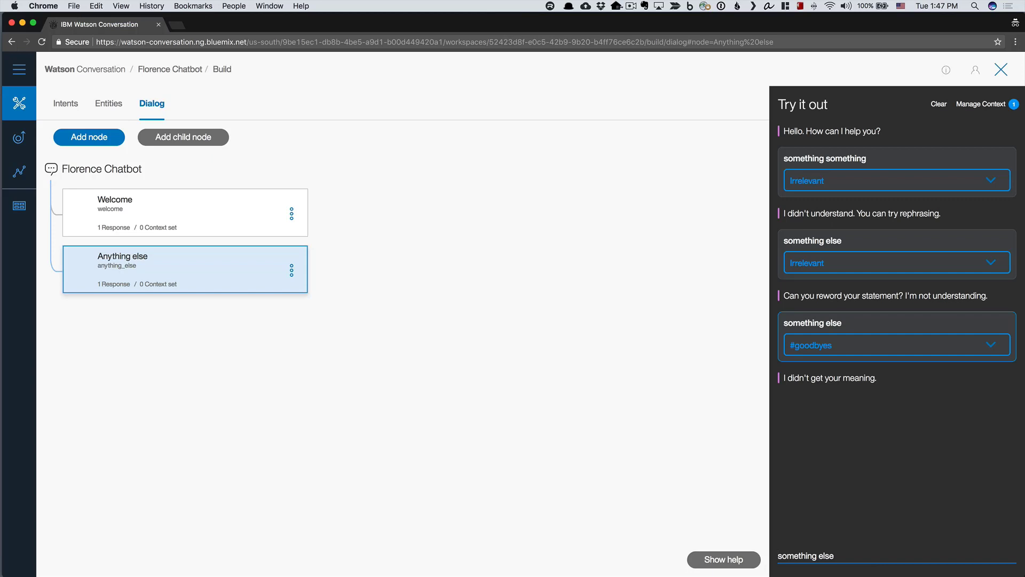
pyautogui.press('Return')
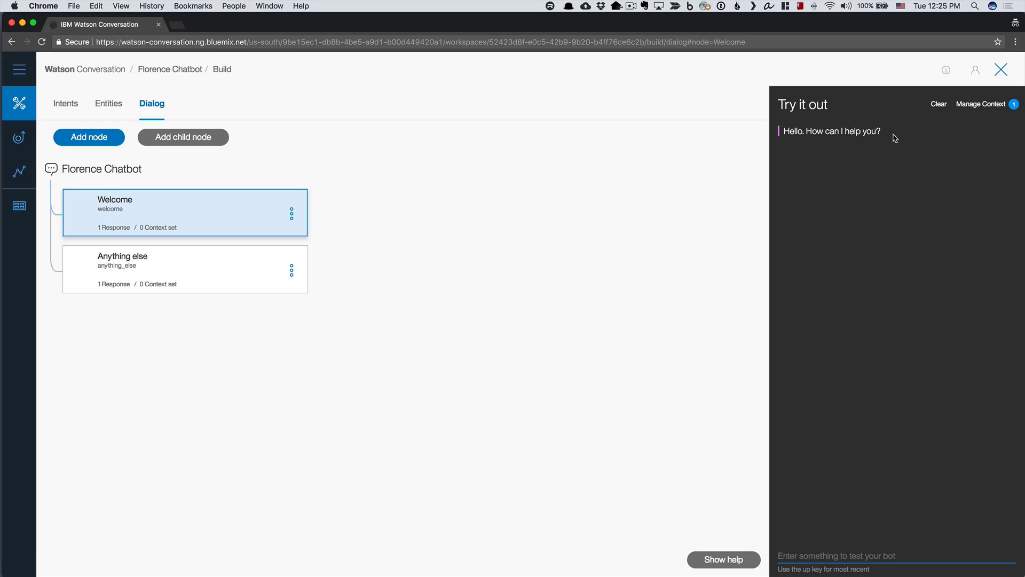
# Replace the Welcome response with a greeting introducing Florence as a chatbot for flower suggestions or information about delivery, and restart the test conversation
pyautogui.click(238, 219)
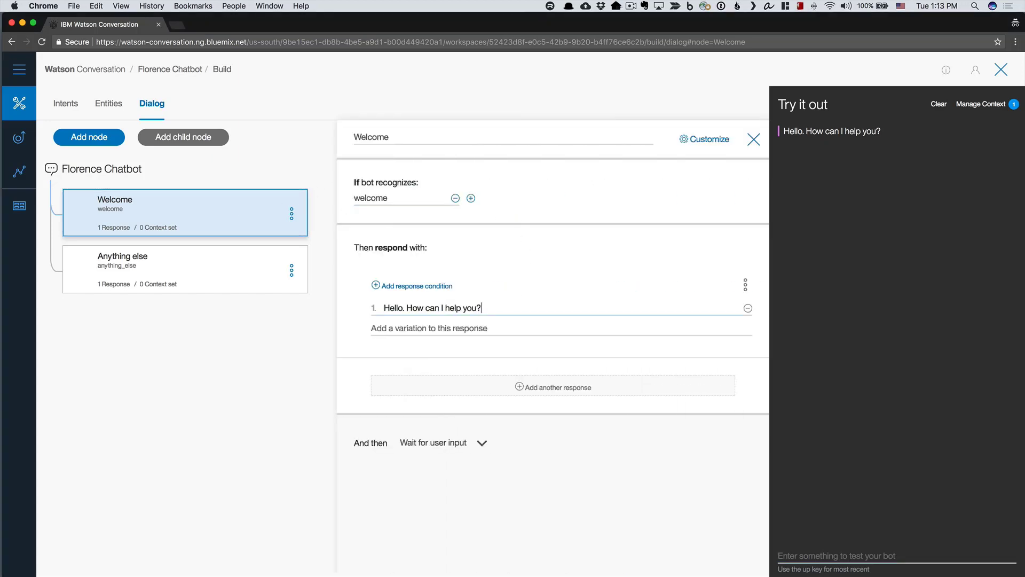
pyautogui.moveTo(494, 308); pyautogui.dragTo(344, 307)
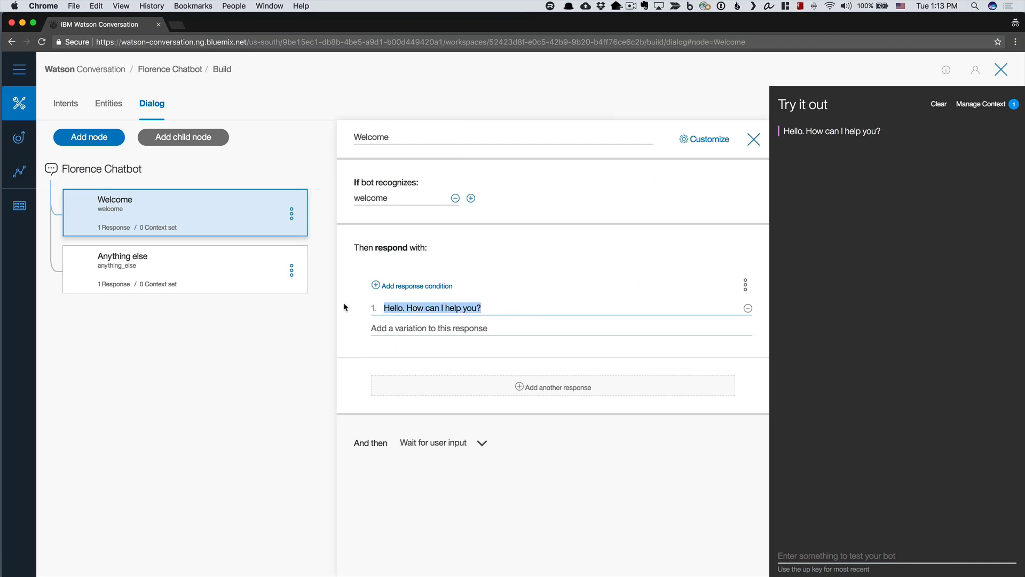
pyautogui.press('BackSpace')
pyautogui.press('super+v')
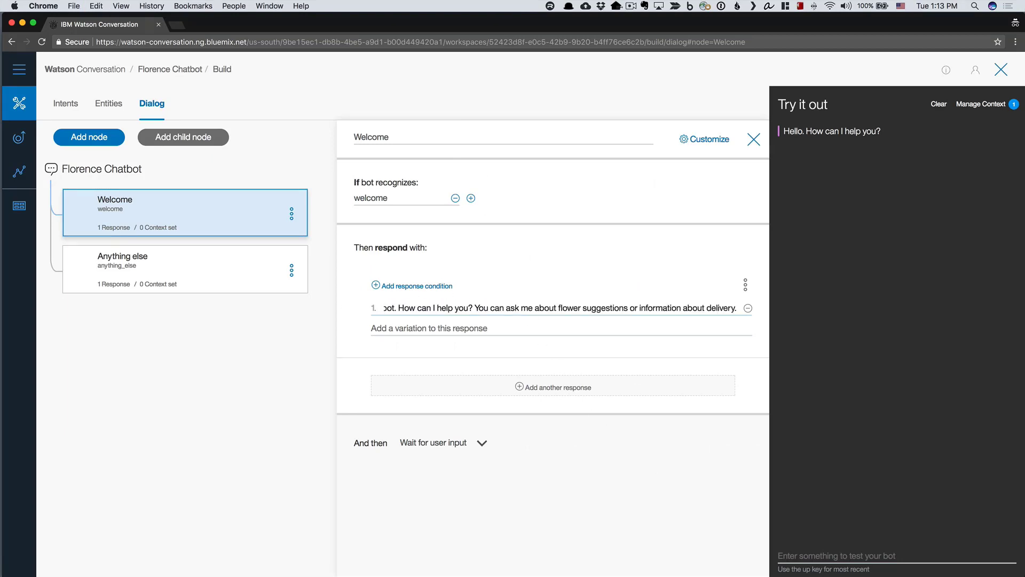
pyautogui.click(939, 105)
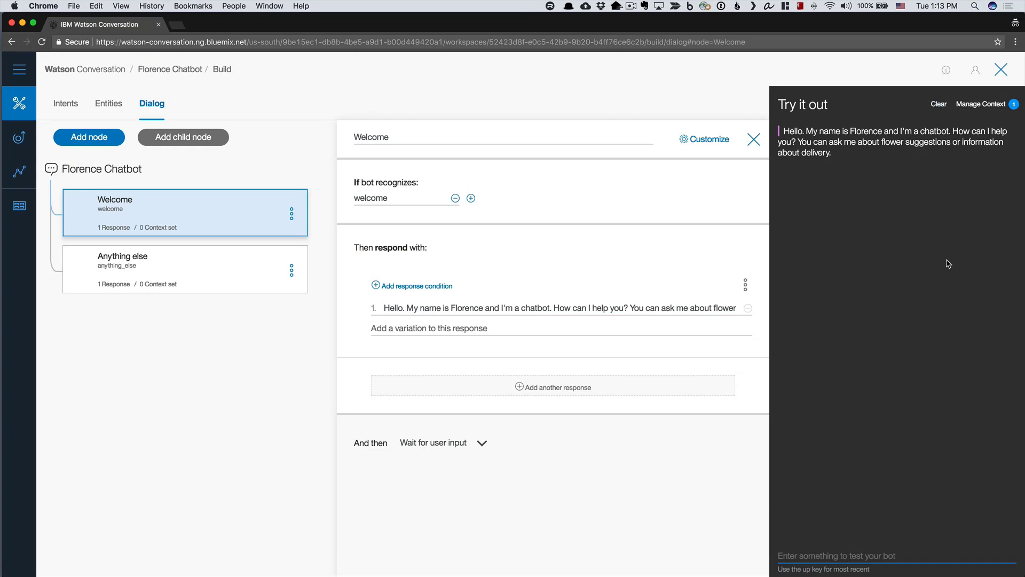